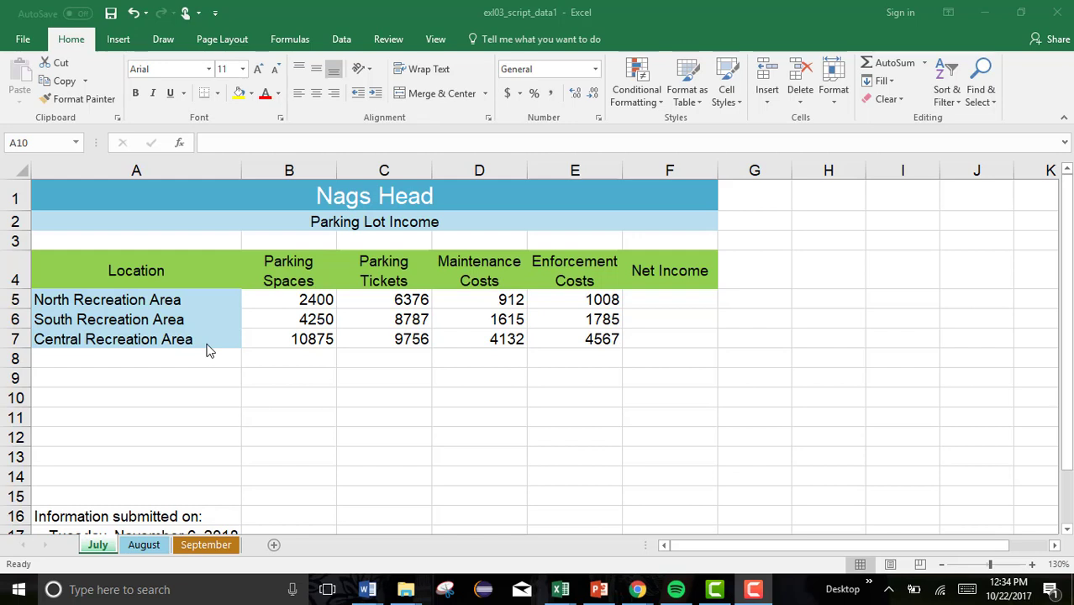
# Group the July, August and September sheets with Select All Sheets from the September tab.
pyautogui.click(106, 547)
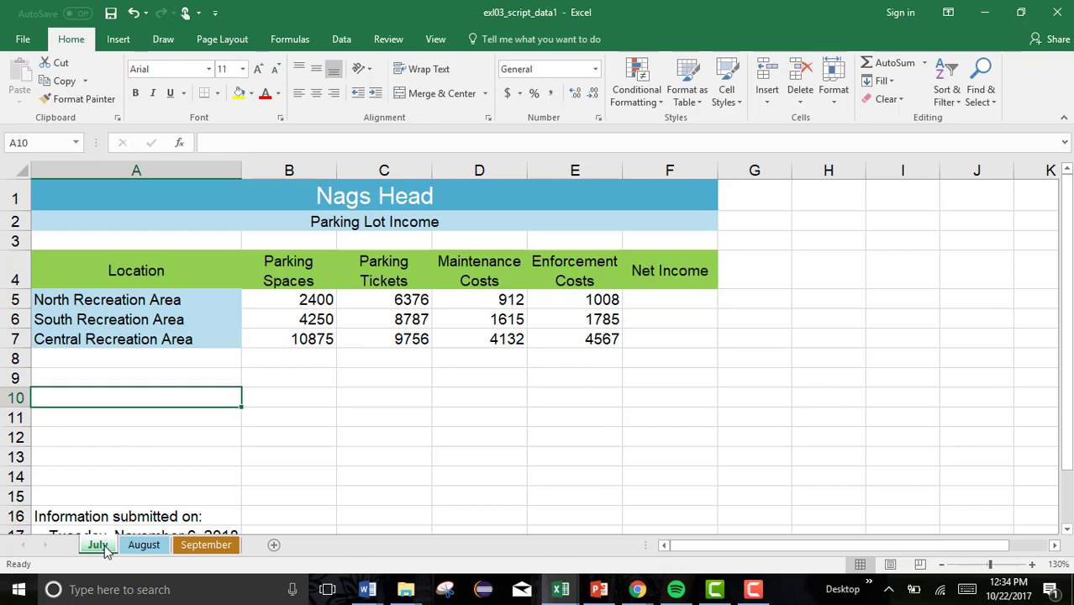
pyautogui.rightClick(192, 545)
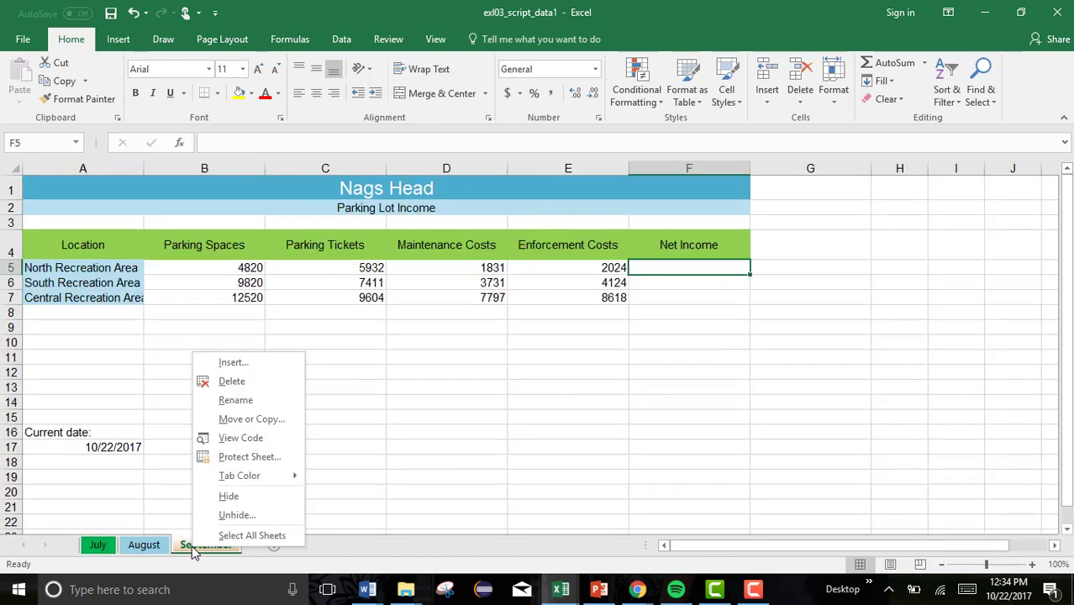
pyautogui.click(233, 538)
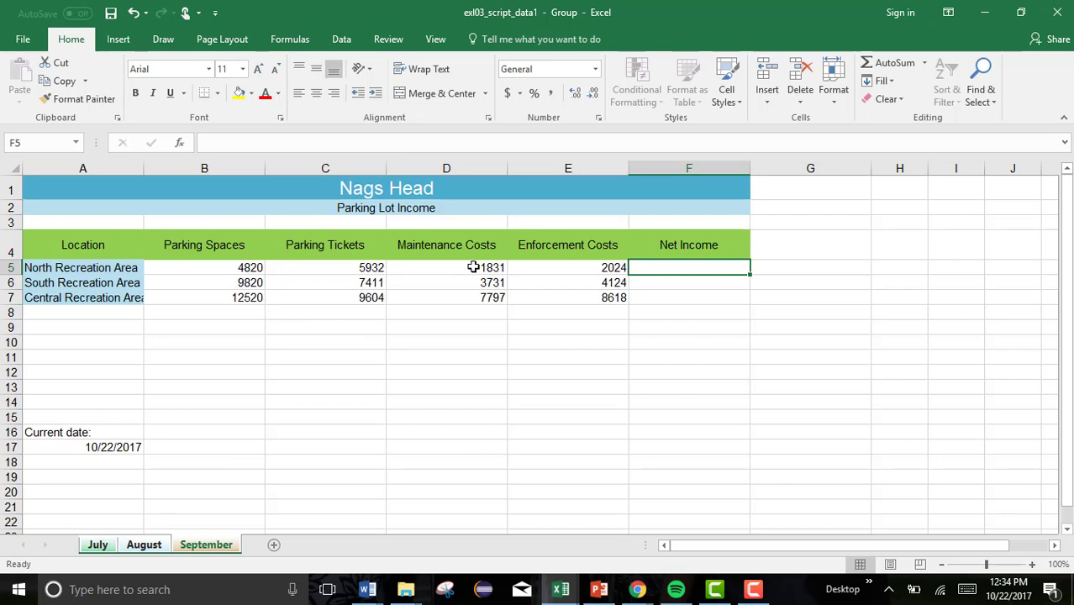
# Enter the Net Income formula =(B5+C5)-(D5+E5) in F5 on the grouped sheets.
pyautogui.write('=')
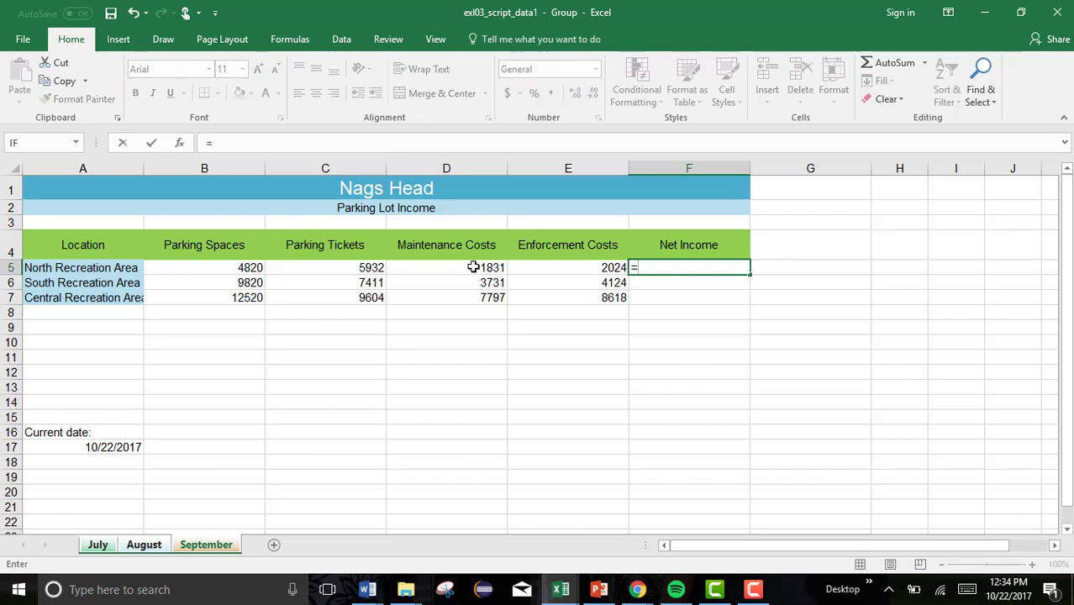
pyautogui.write('(')
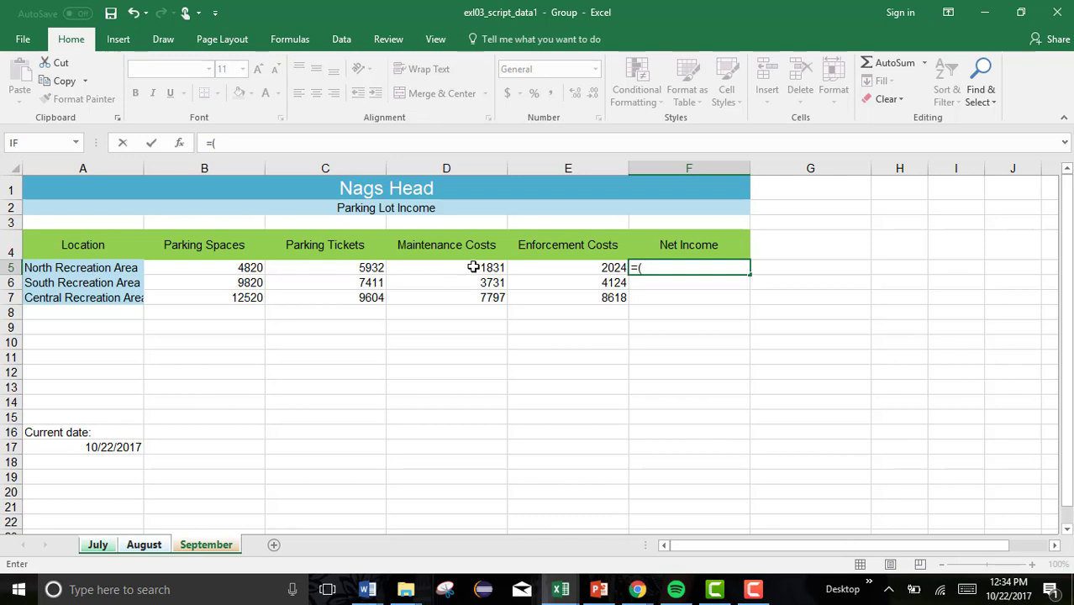
pyautogui.click(250, 267)
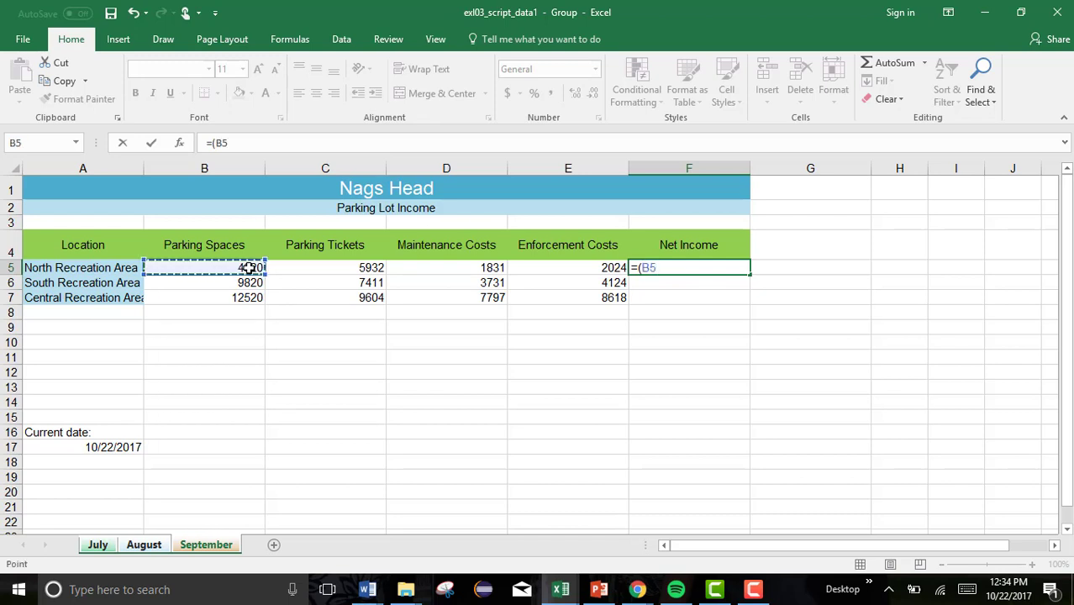
pyautogui.write('+')
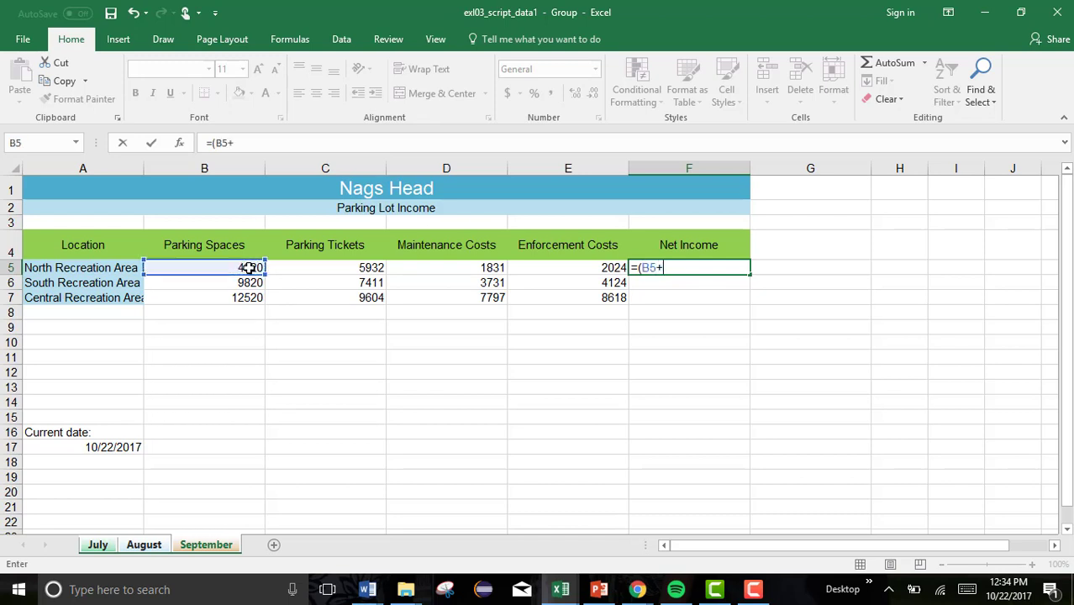
pyautogui.click(316, 269)
pyautogui.write(')-(')
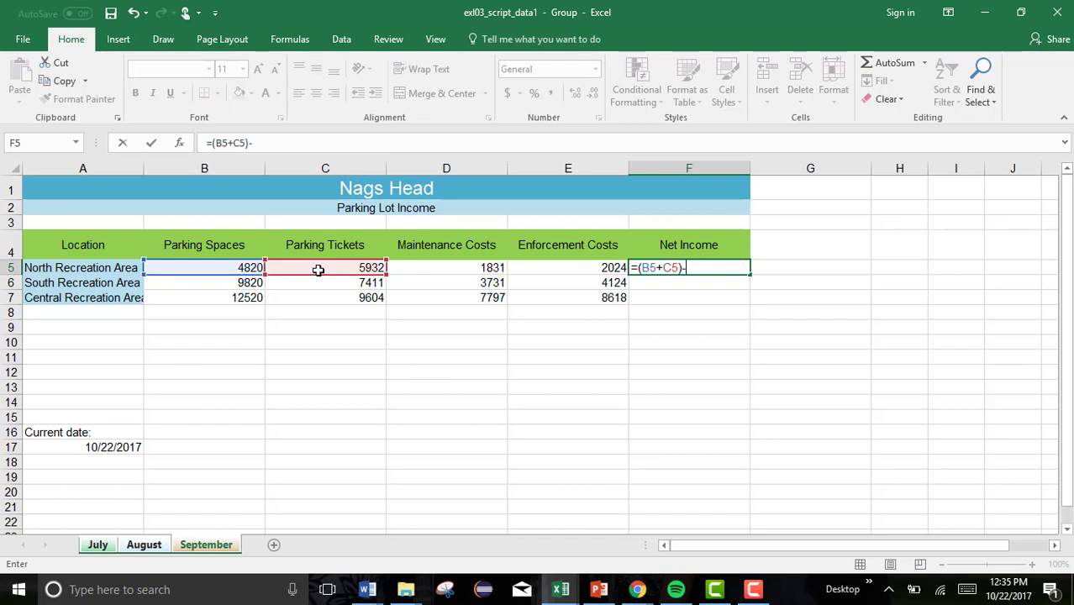
pyautogui.click(438, 267)
pyautogui.write('+')
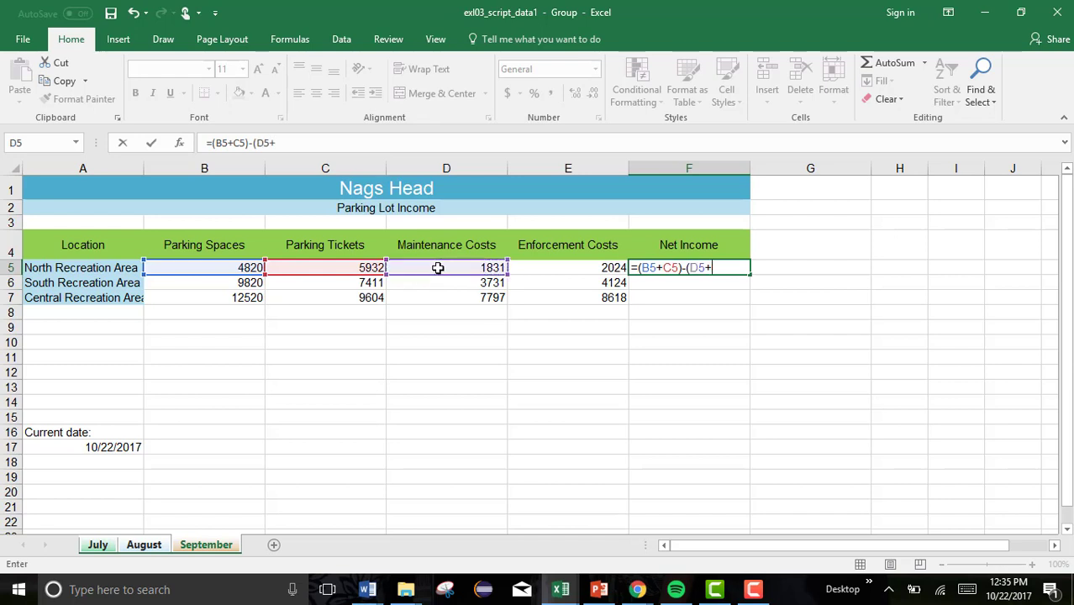
pyautogui.click(556, 265)
pyautogui.write(')')
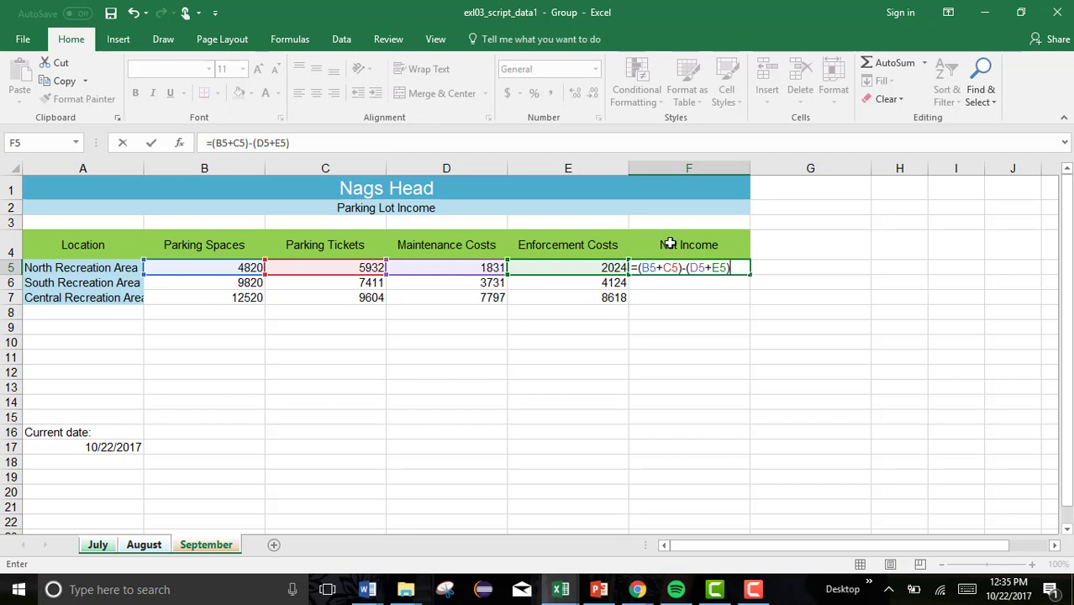
pyautogui.press('Return')
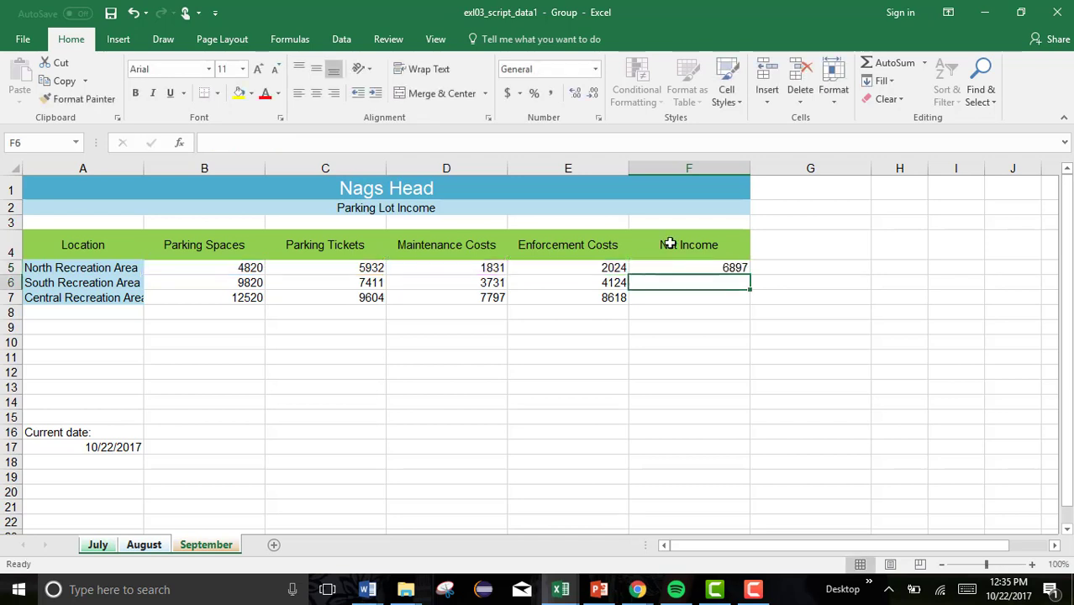
# Fill the F5 Net Income formula down to F7 and check F6 and F7.
pyautogui.click(742, 268)
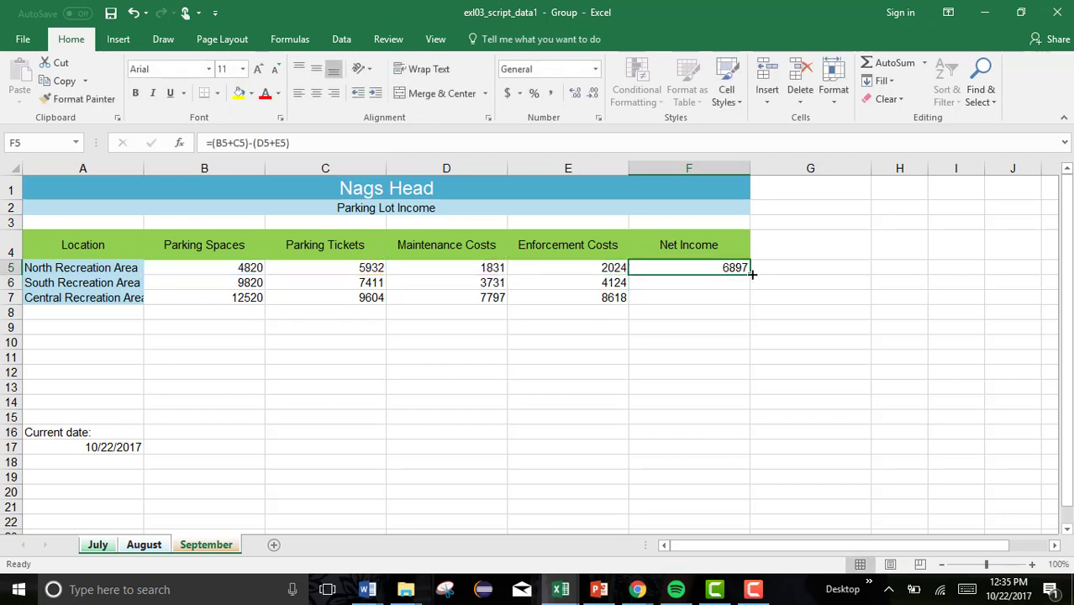
pyautogui.moveTo(752, 274); pyautogui.dragTo(741, 304)
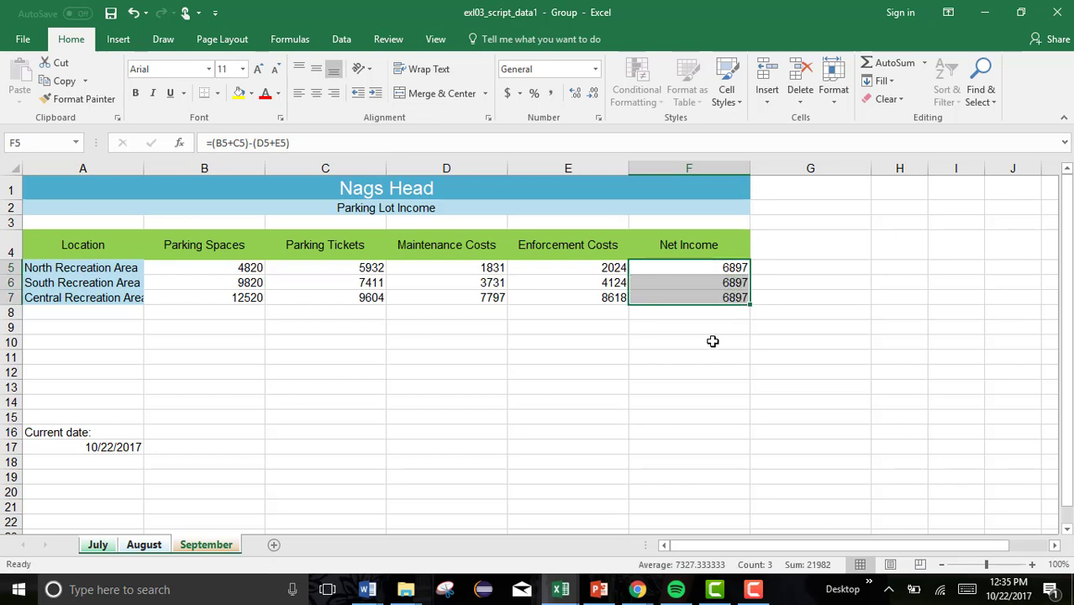
pyautogui.click(728, 283)
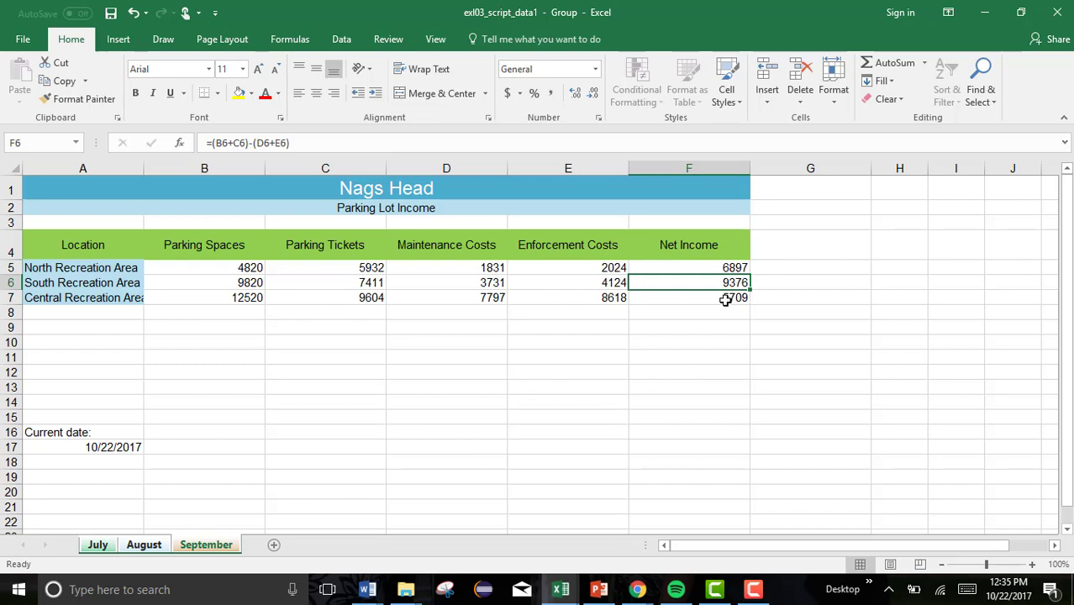
pyautogui.click(726, 300)
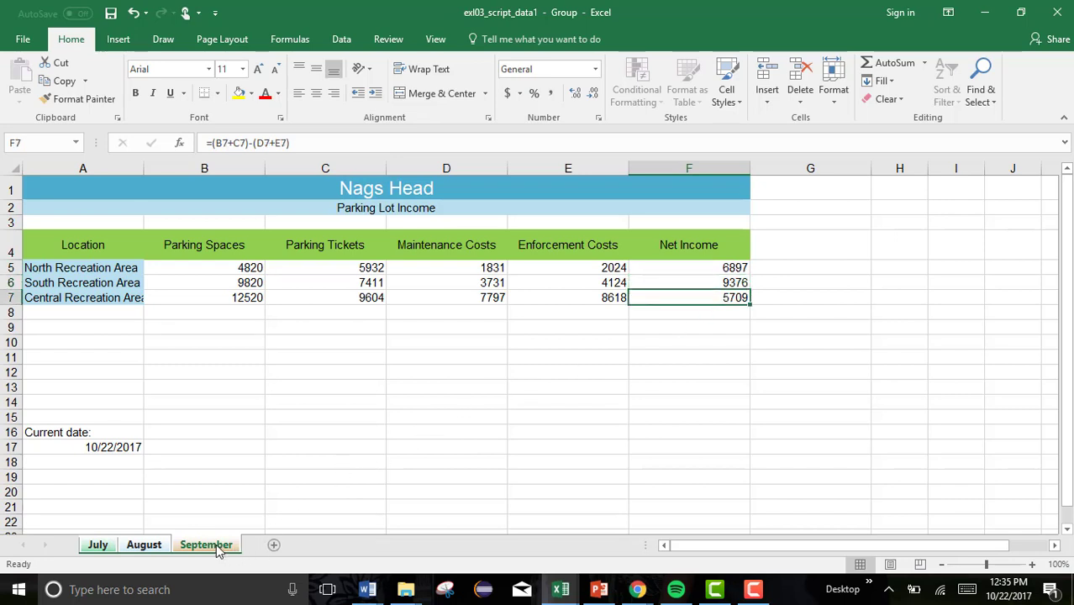
# Verify the Net Income results in F5:F7 on the July, August and September sheets.
pyautogui.click(97, 546)
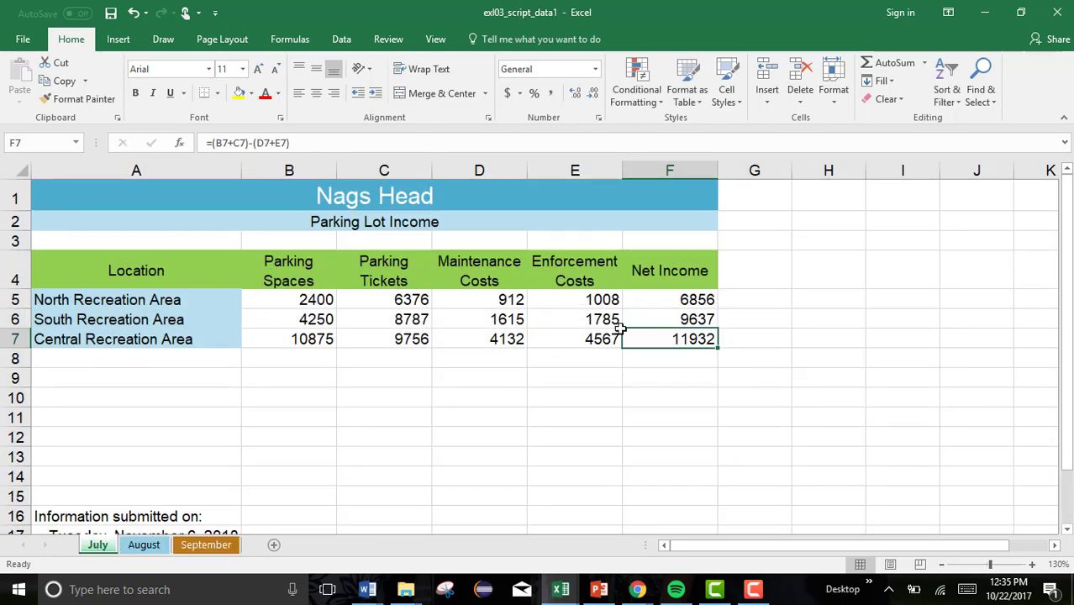
pyautogui.click(644, 303)
pyautogui.click(652, 320)
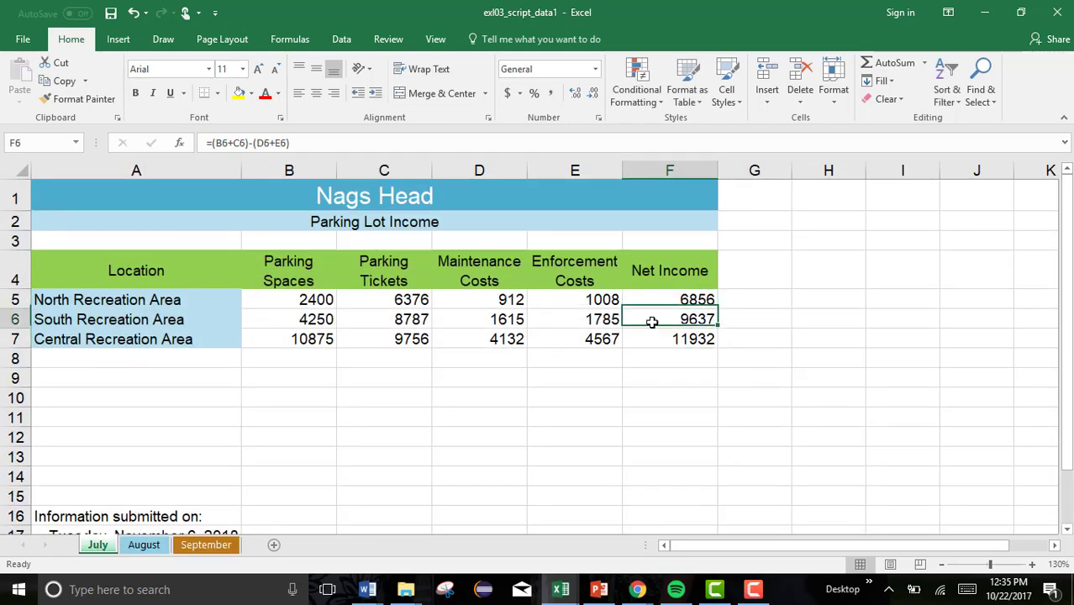
pyautogui.click(647, 338)
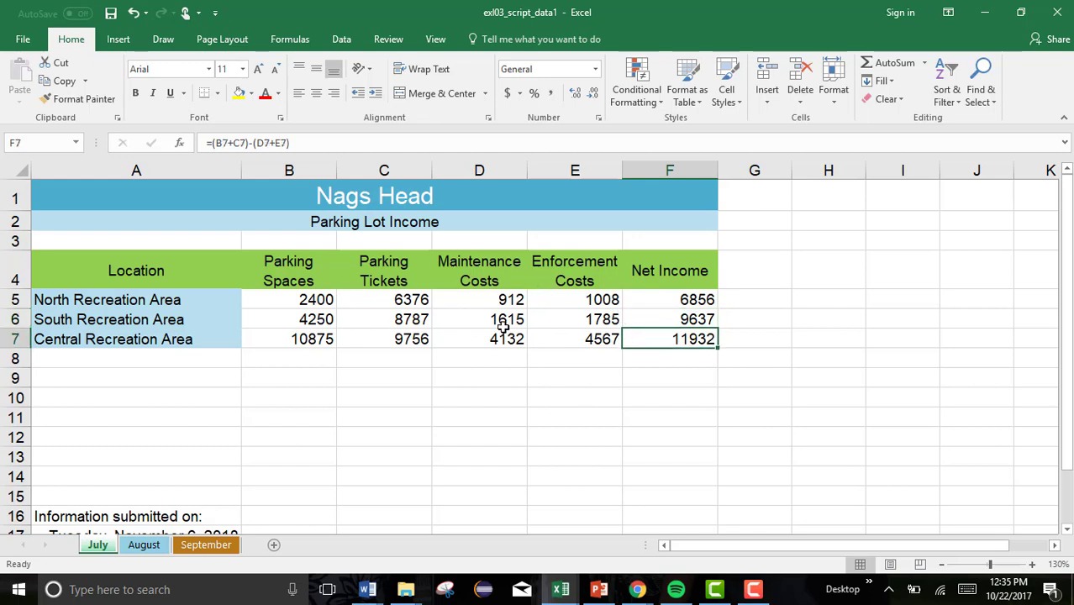
pyautogui.click(152, 545)
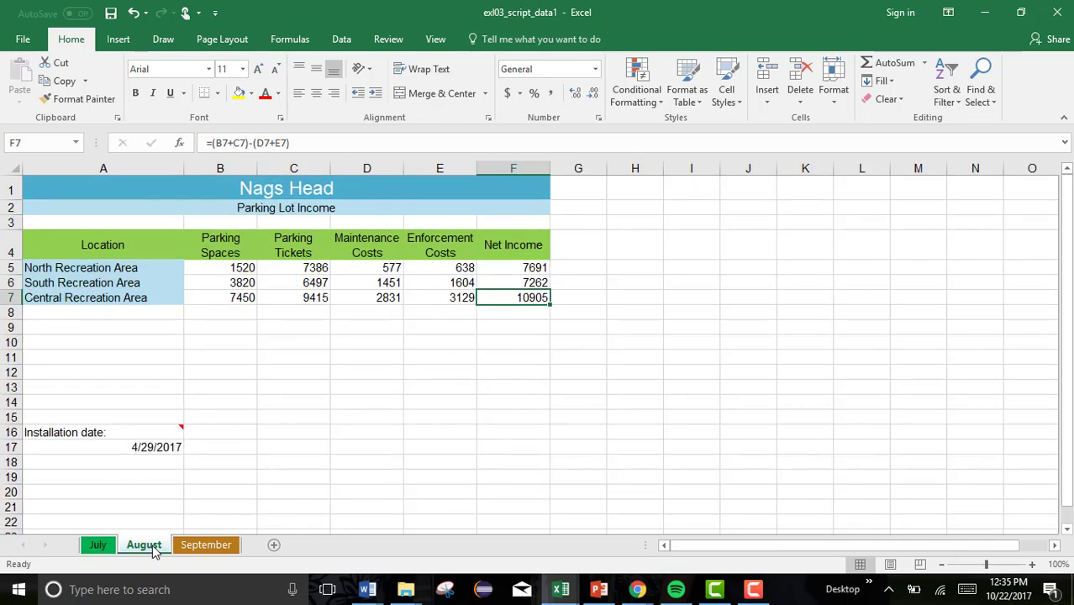
pyautogui.click(222, 546)
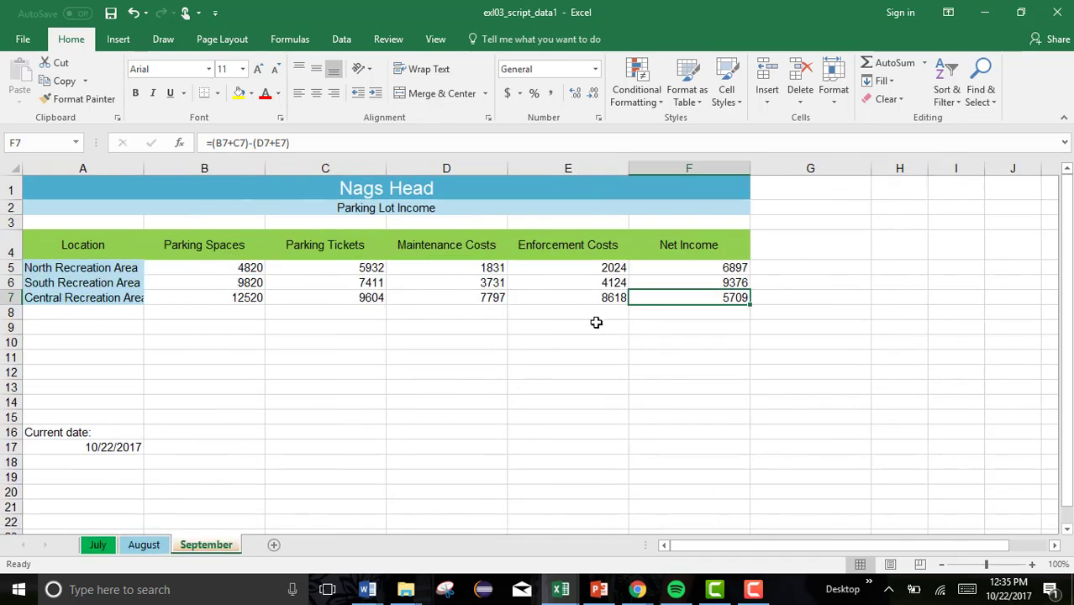
pyautogui.click(709, 265)
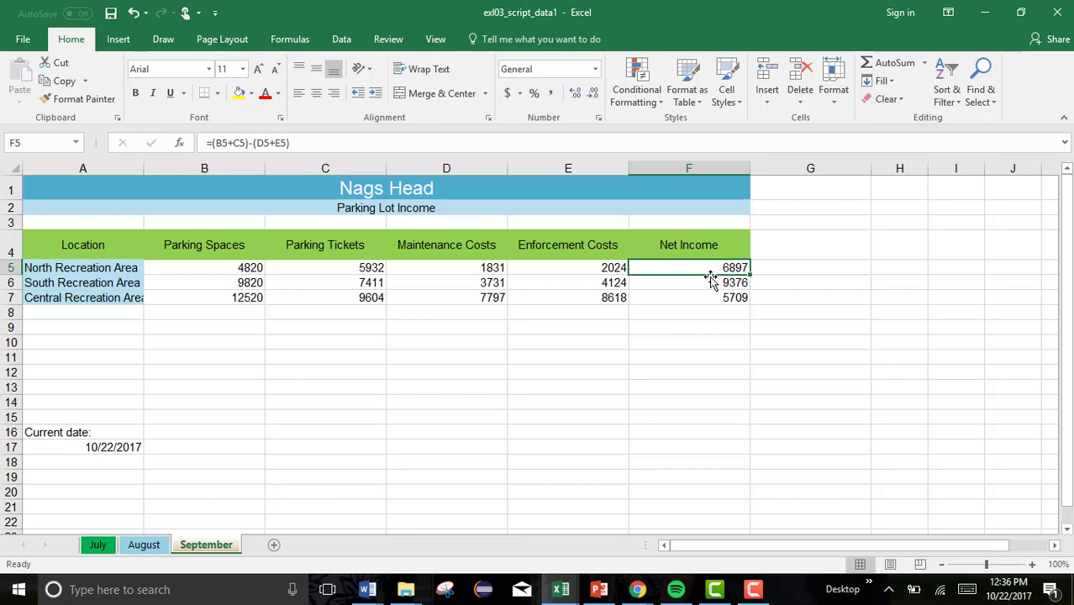
# Regroup all three monthly sheets from the July tab and select cell A8.
pyautogui.rightClick(107, 545)
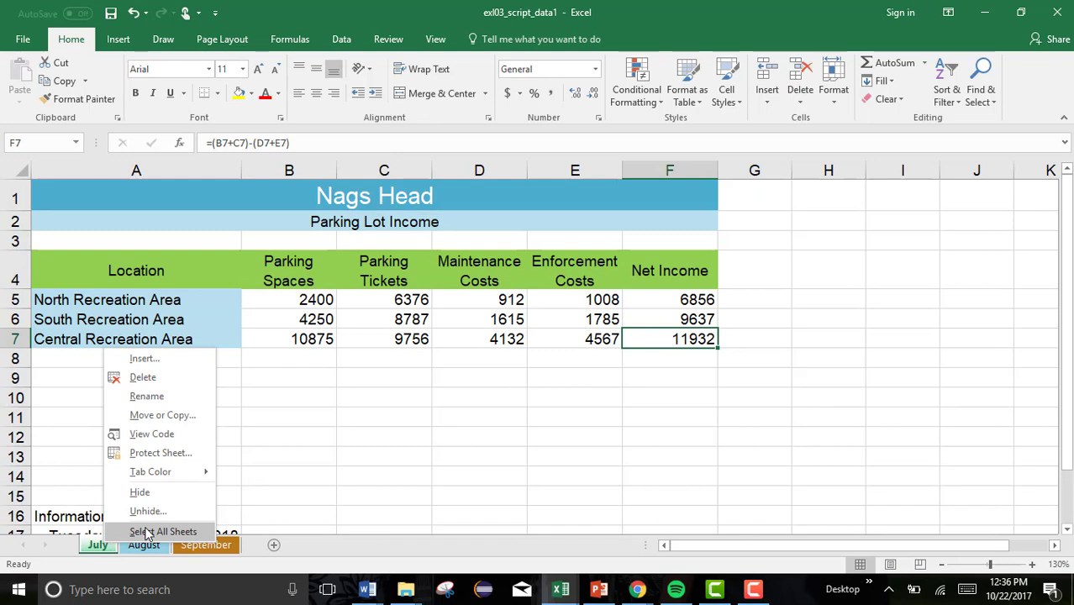
pyautogui.click(147, 532)
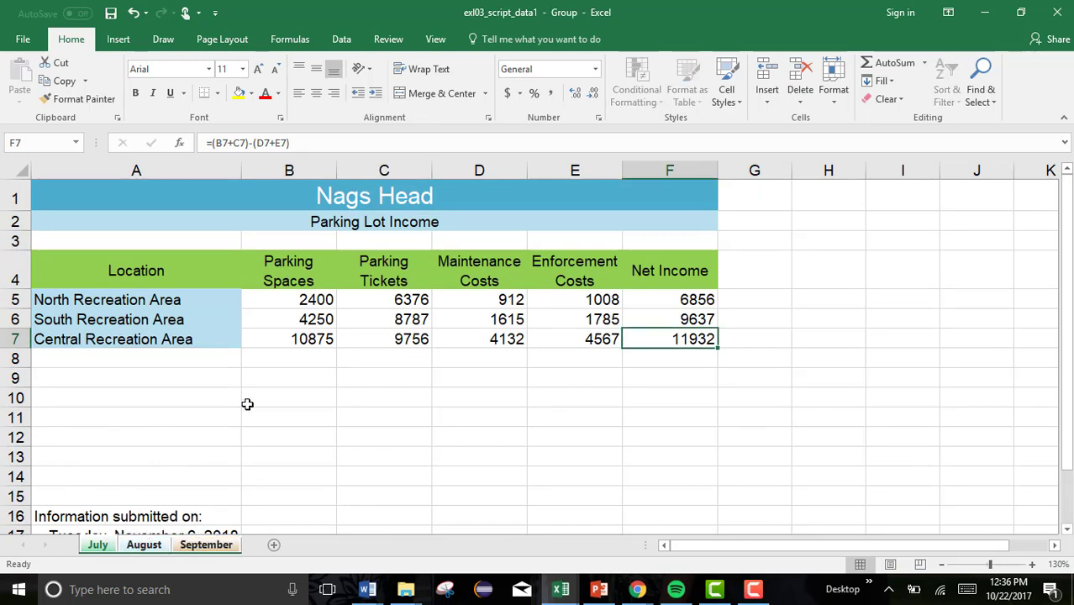
pyautogui.click(143, 363)
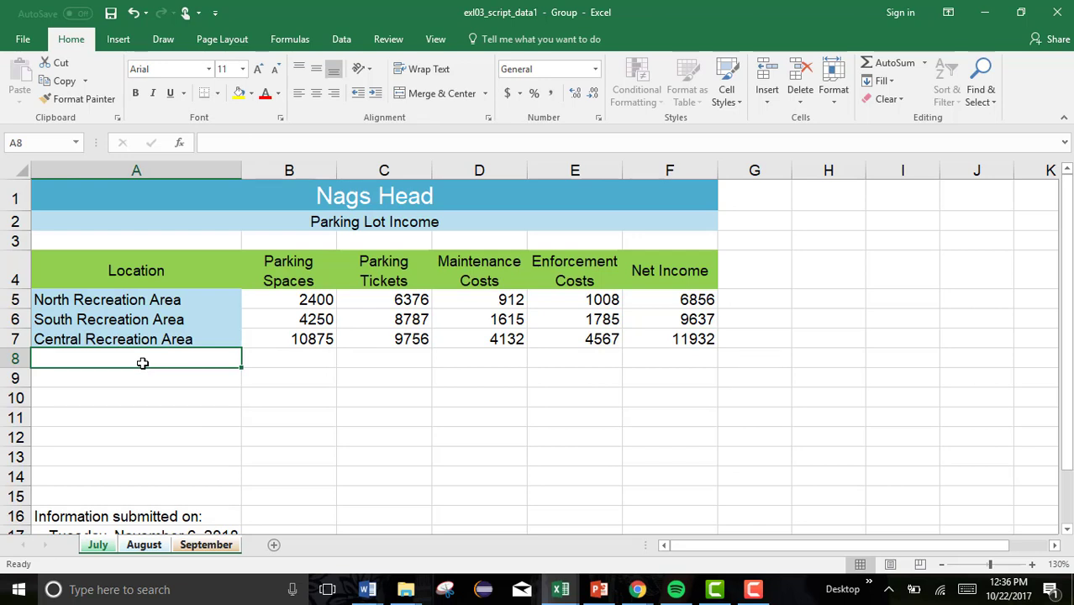
# Label A8 'Totals' and insert AutoSum SUM totals across B8:F8.
pyautogui.write('Totals')
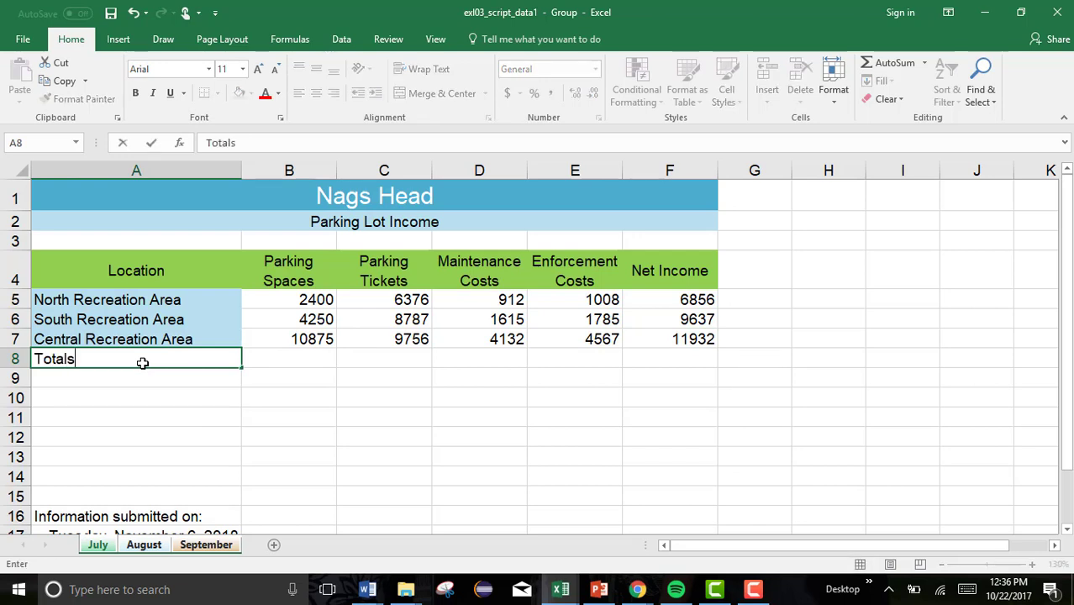
pyautogui.press('Return')
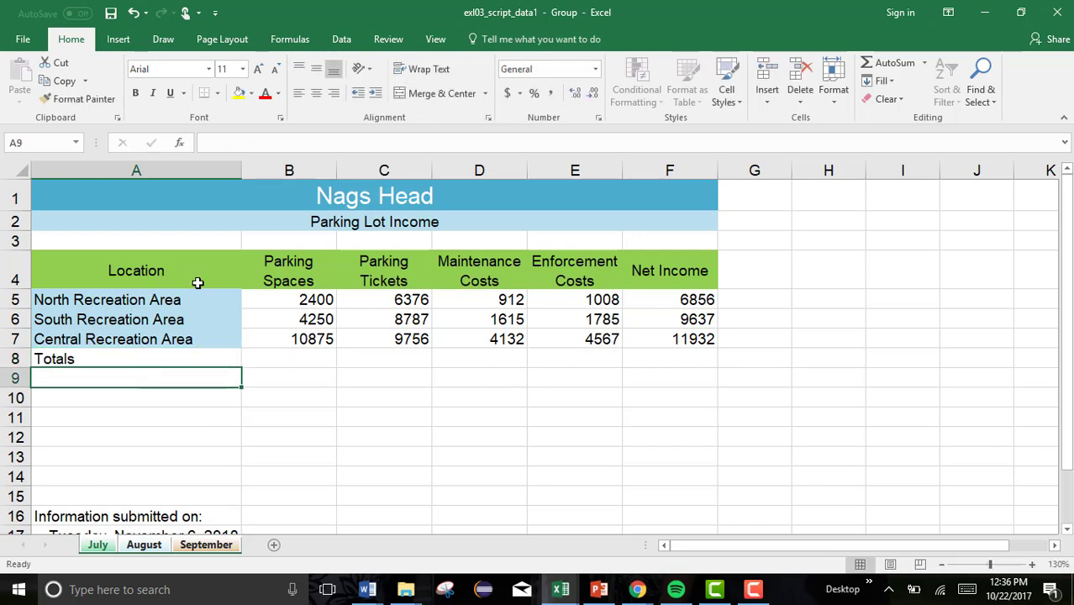
pyautogui.click(306, 359)
pyautogui.moveTo(414, 372); pyautogui.dragTo(662, 367)
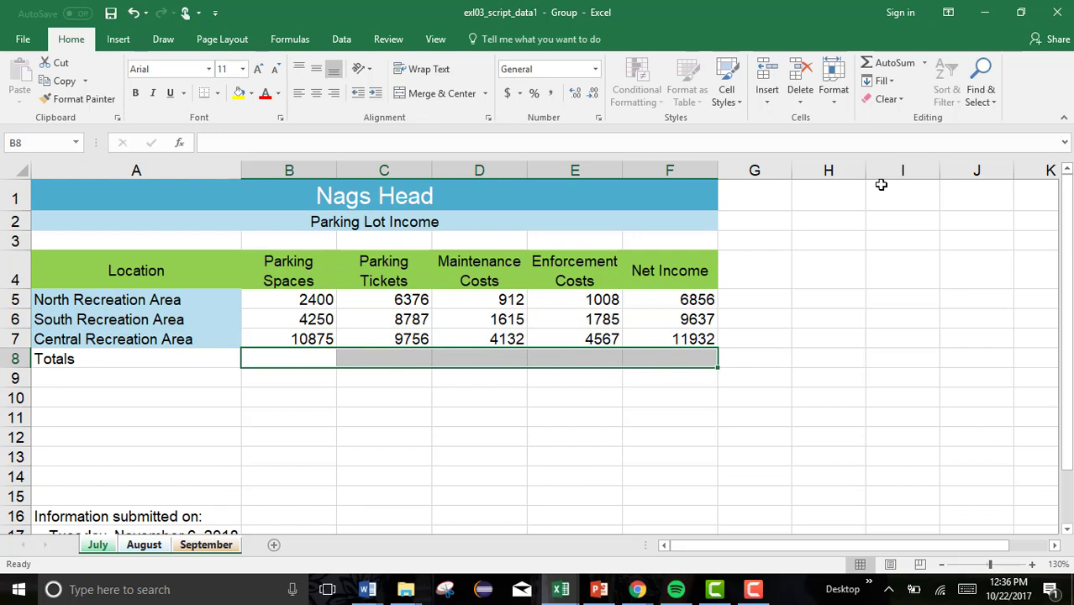
pyautogui.click(923, 63)
pyautogui.click(906, 91)
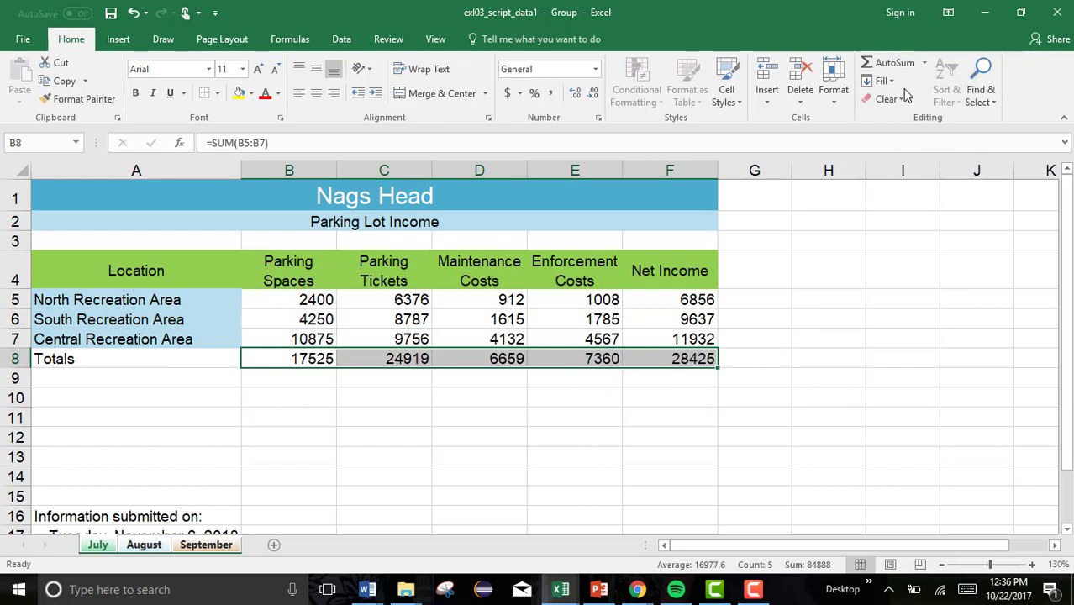
# Check the SUM formulas in B8 through F8 (17525, 24919, 6659, 7360, 28425).
pyautogui.click(303, 359)
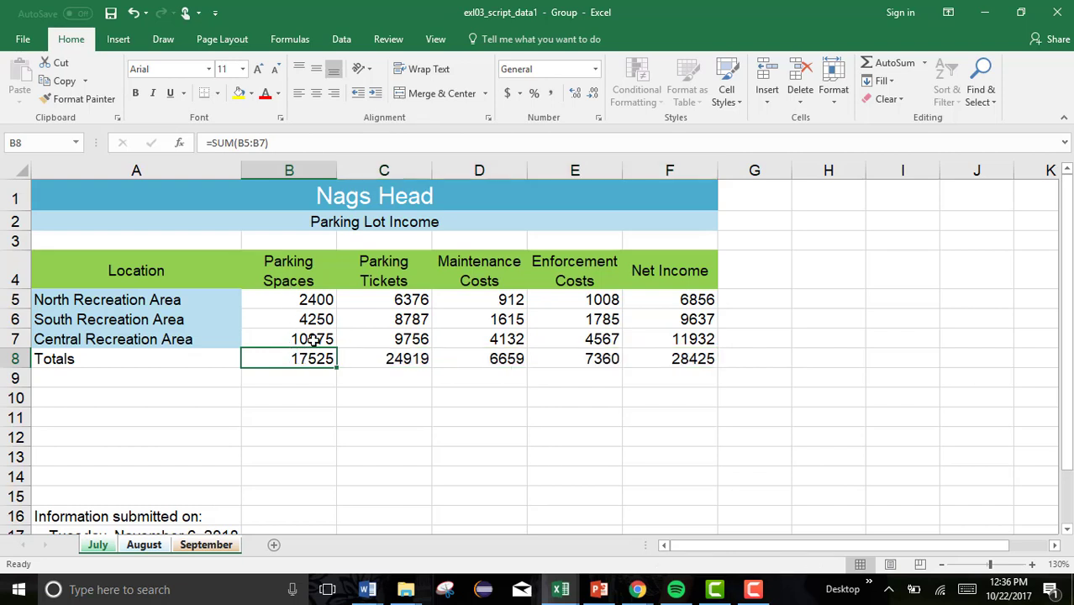
pyautogui.click(370, 359)
pyautogui.click(498, 359)
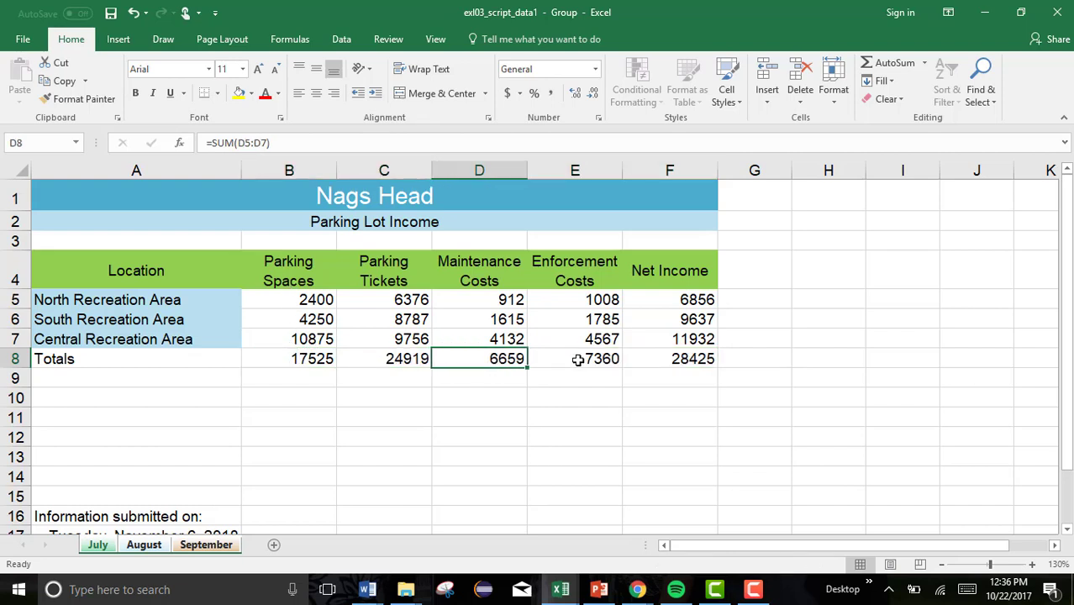
pyautogui.click(588, 360)
pyautogui.click(676, 362)
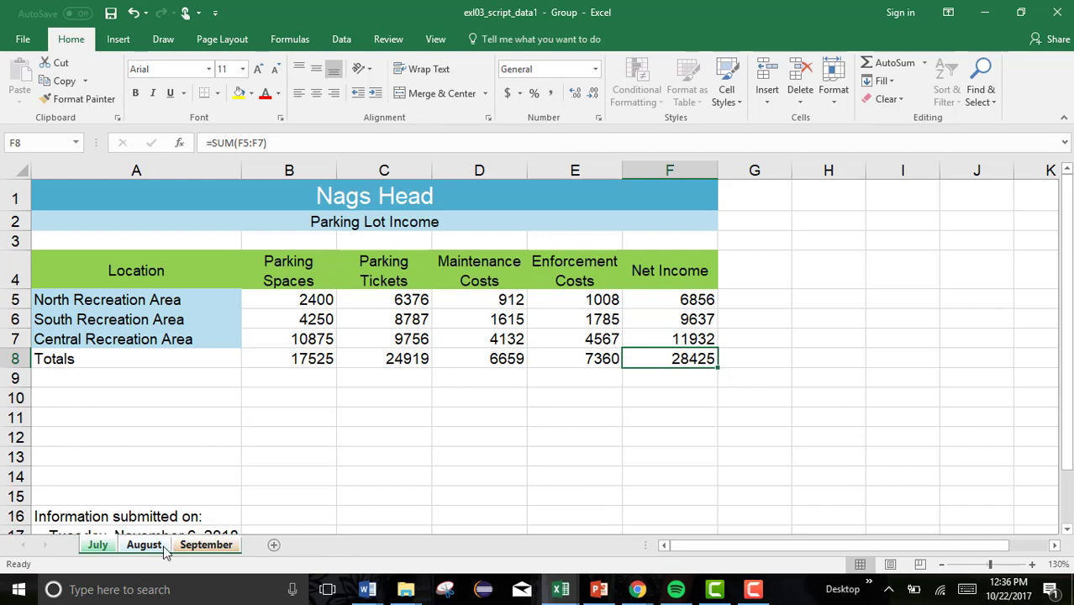
# Enter 'Submitted by:' in A13 and the submitter's full name in A14.
pyautogui.click(75, 456)
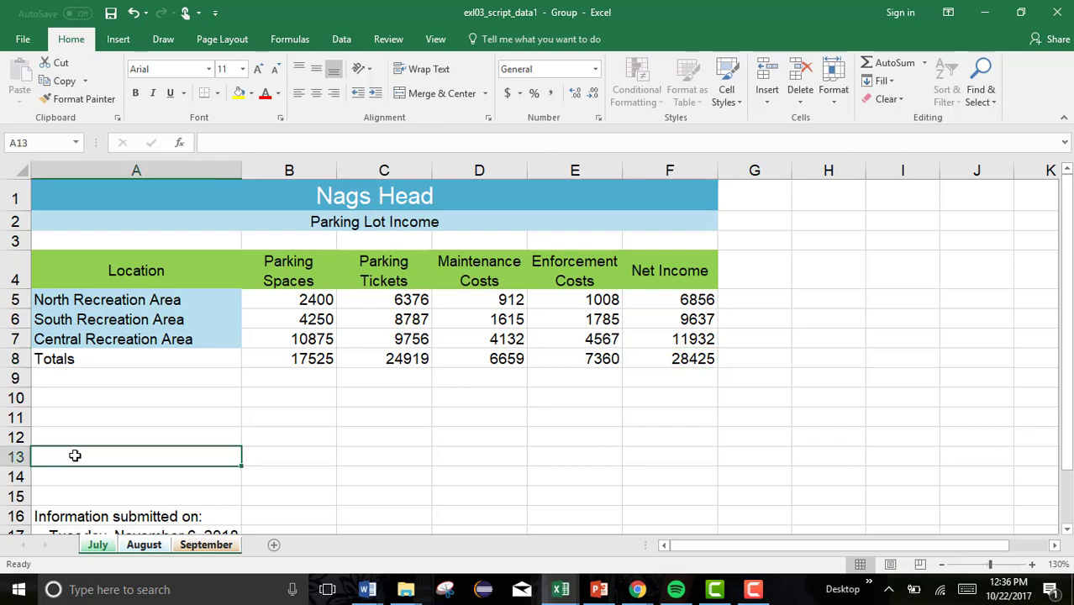
pyautogui.write('Submitted vy')
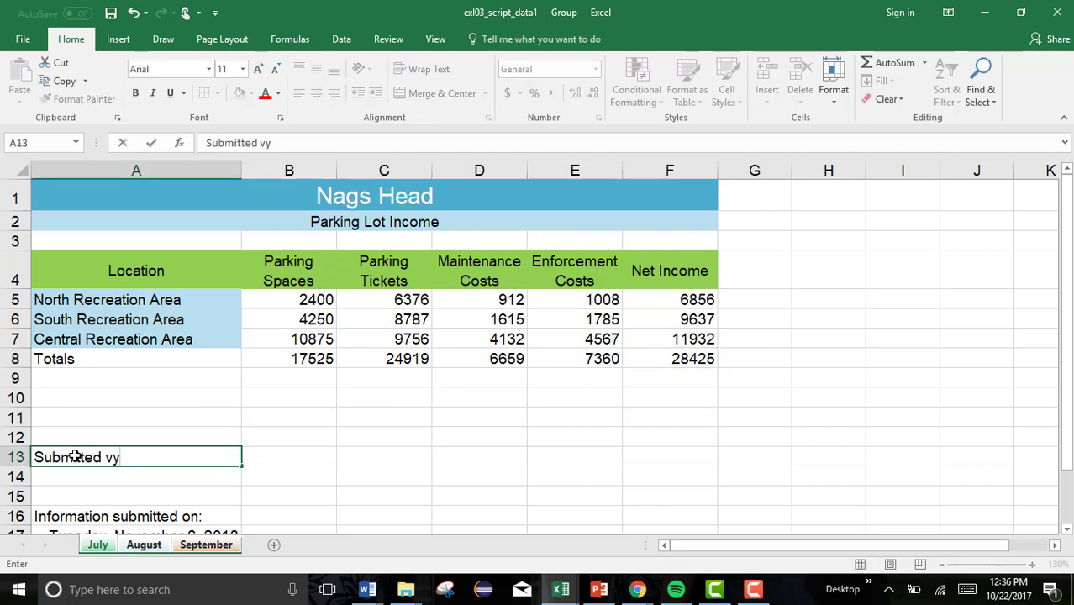
pyautogui.press('BackSpace')
pyautogui.press('BackSpace')
pyautogui.write('by')
pyautogui.press('Tab')
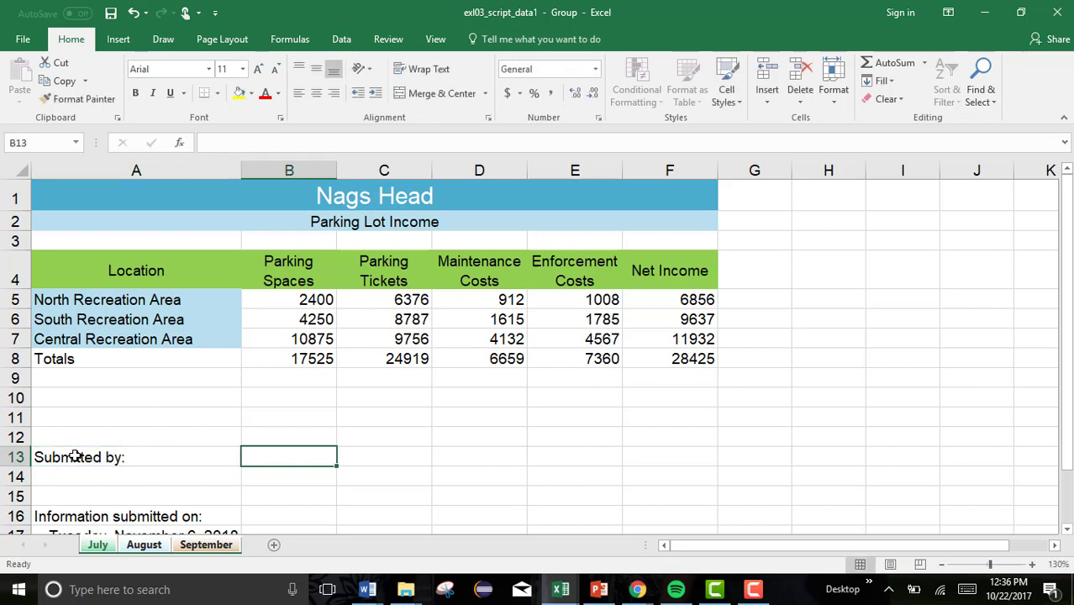
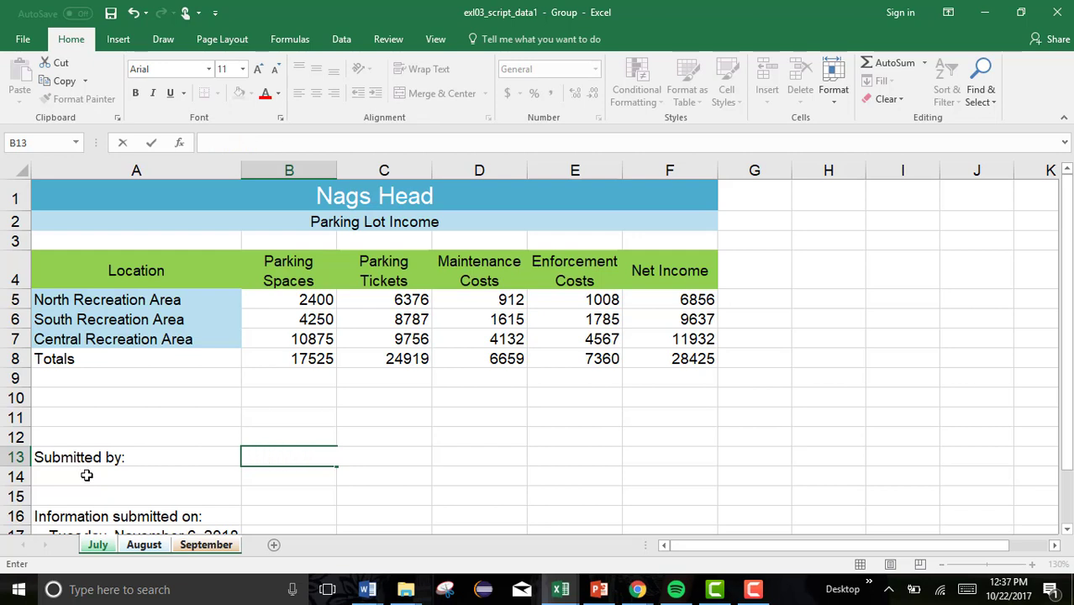
pyautogui.click(88, 478)
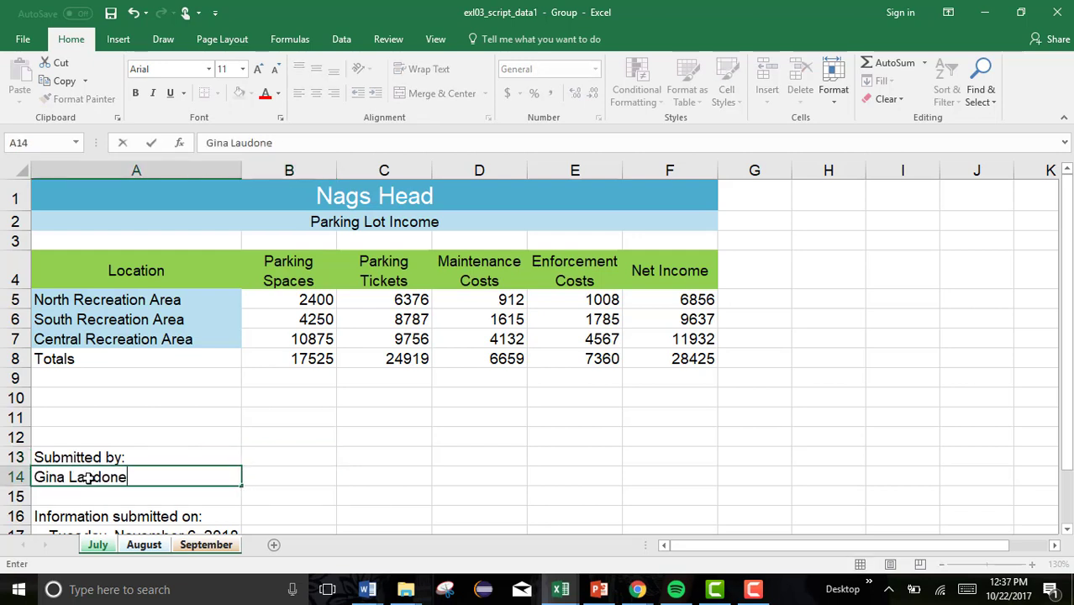
pyautogui.press('Return')
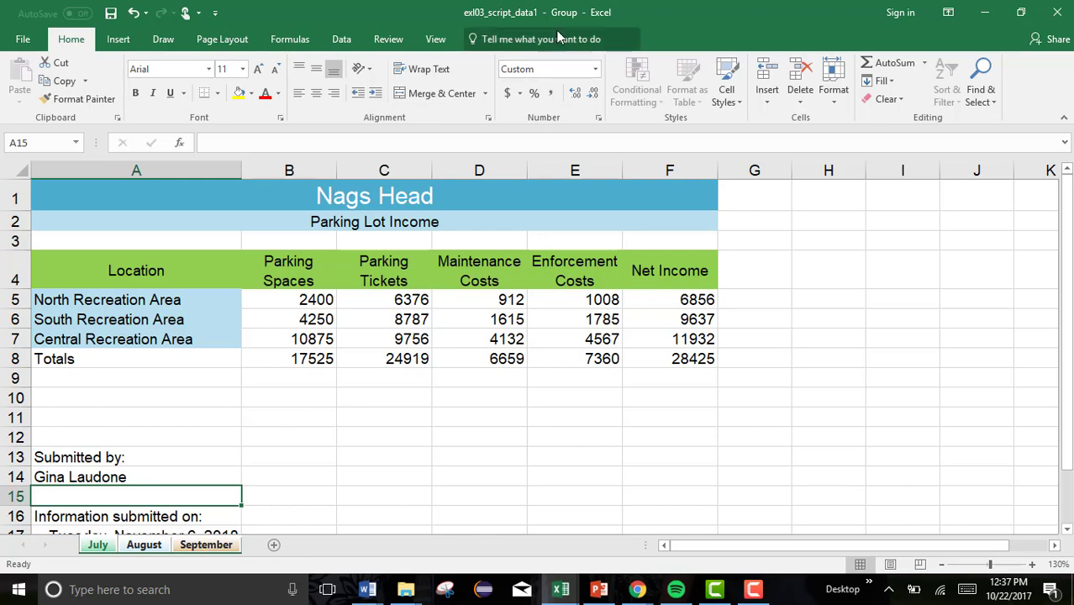
# Verify August's SUM formulas in B8:F8 and its Submitted by label and name.
pyautogui.click(143, 545)
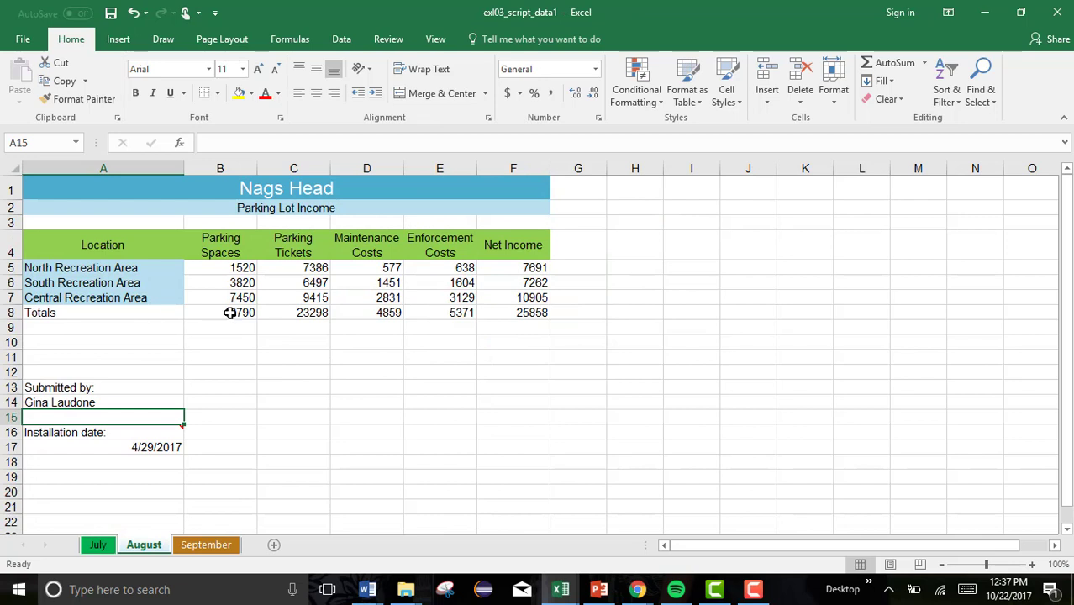
pyautogui.click(230, 313)
pyautogui.click(300, 309)
pyautogui.click(355, 308)
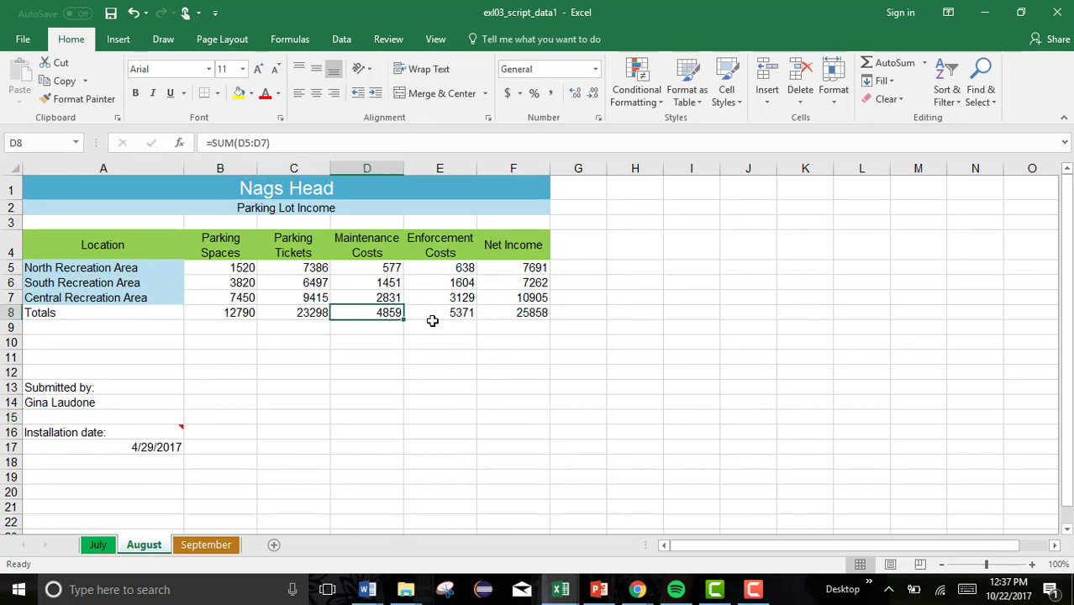
pyautogui.click(458, 313)
pyautogui.click(515, 314)
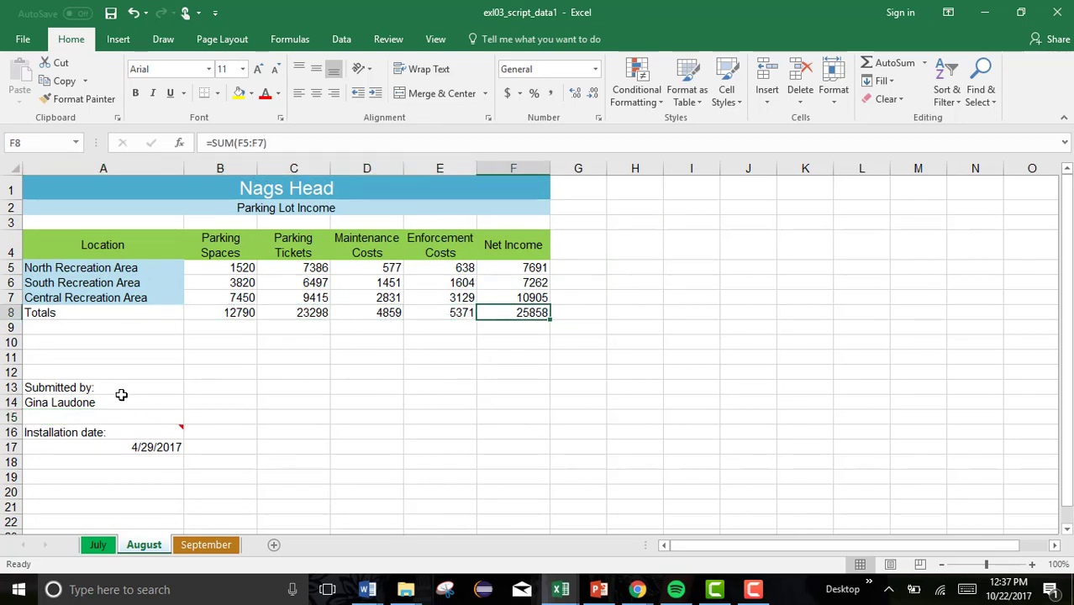
pyautogui.moveTo(121, 395); pyautogui.dragTo(117, 403)
pyautogui.click(189, 388)
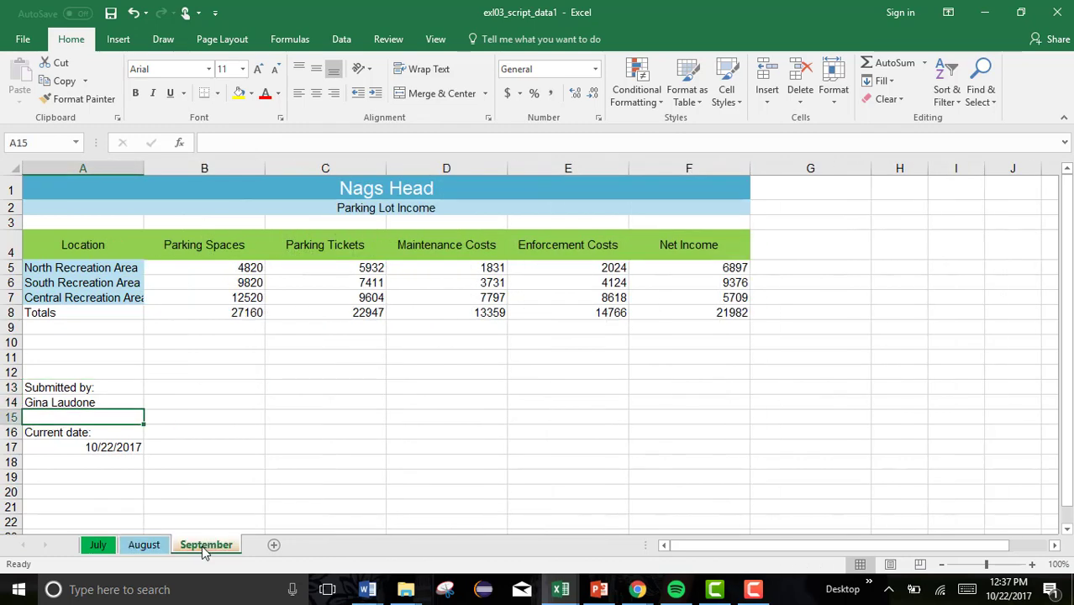
# Verify September's SUM formulas in B8, C8 and D8.
pyautogui.click(248, 311)
pyautogui.click(385, 317)
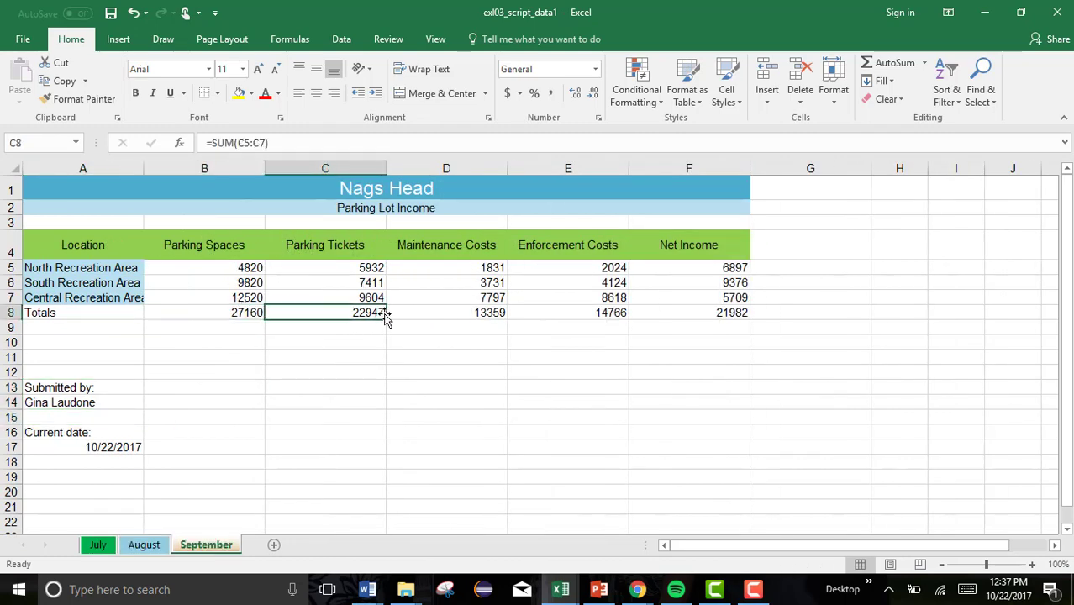
pyautogui.click(462, 317)
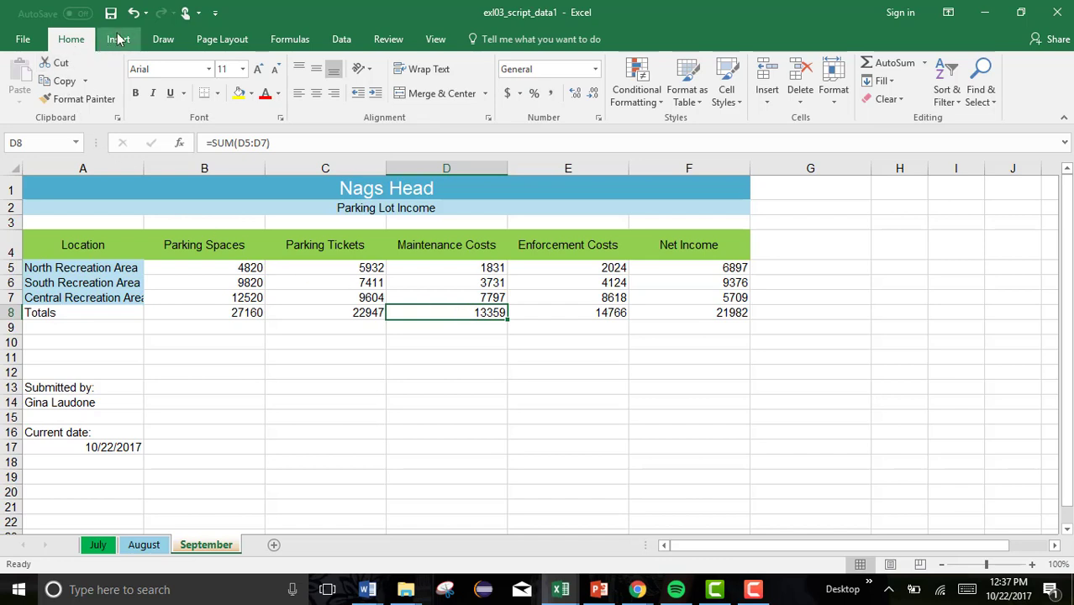
pyautogui.click(757, 591)
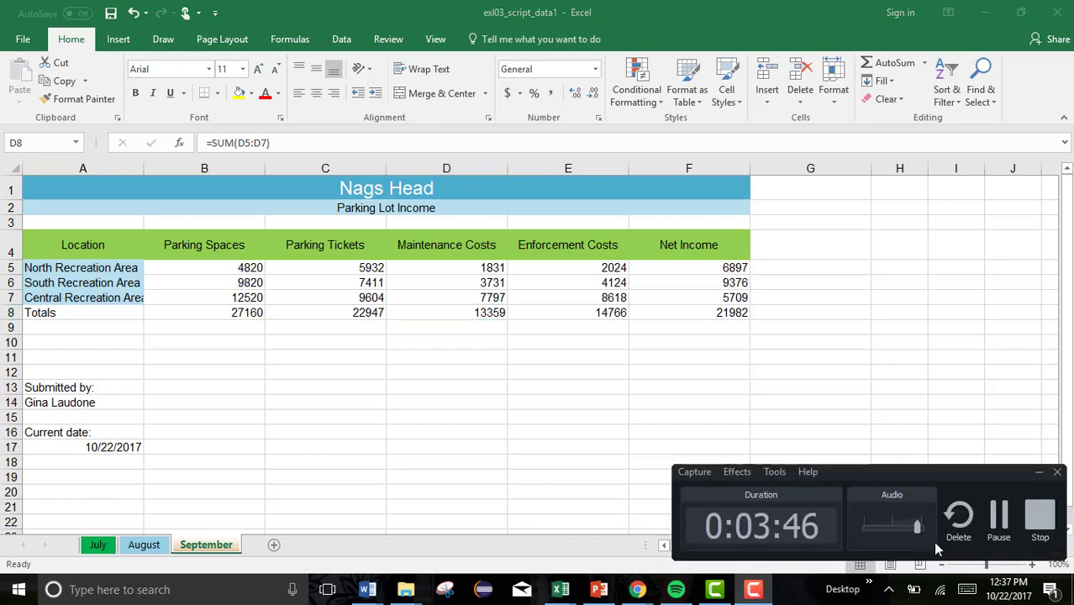